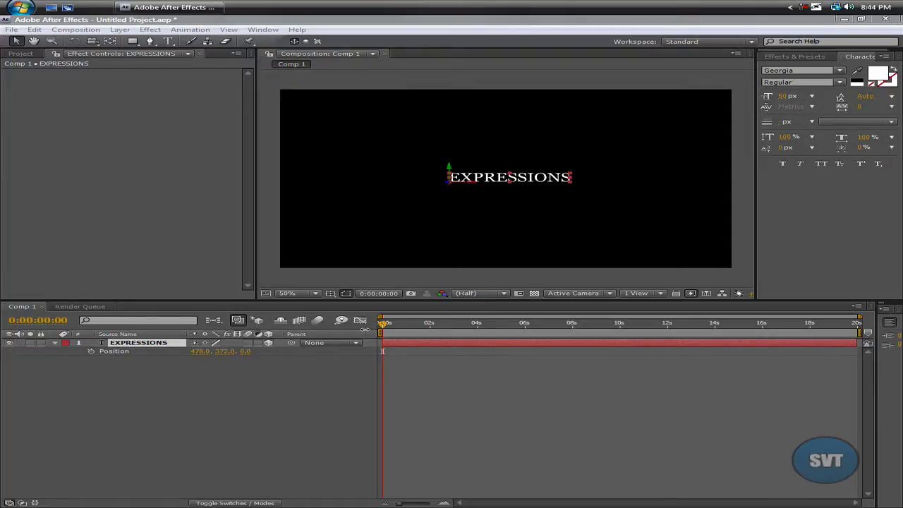
Scrub through the composition and select the EXPRESSIONS layer.
drag(382, 325, 754, 324)
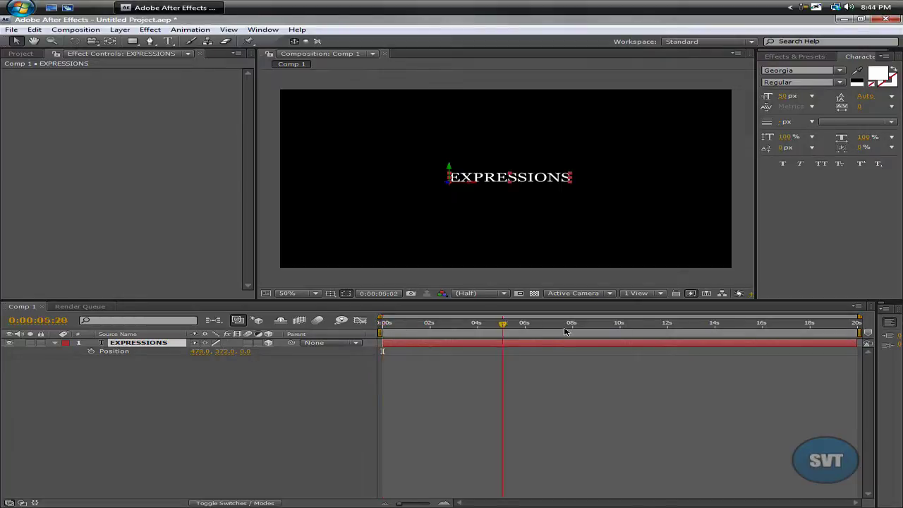
click(243, 385)
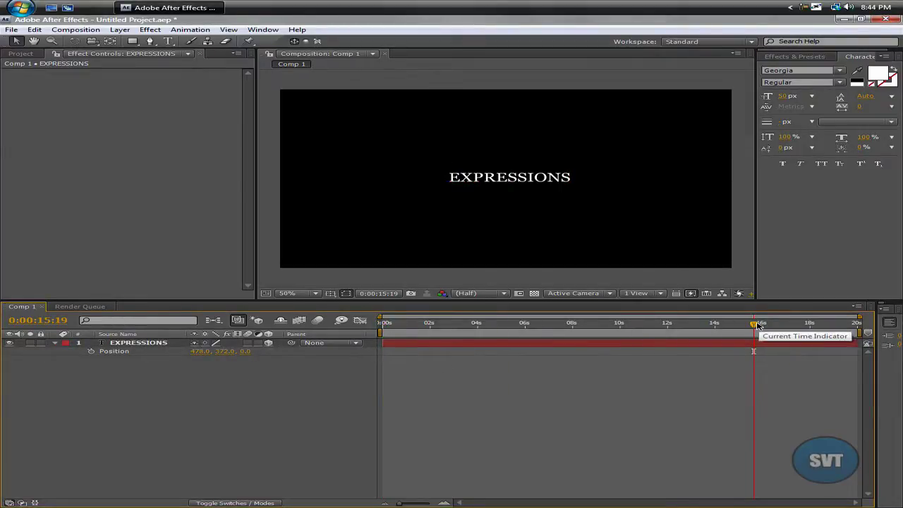
mouse_move(757, 324)
mouse_down()
mouse_move(408, 324)
mouse_move(555, 342)
mouse_up()
click(412, 345)
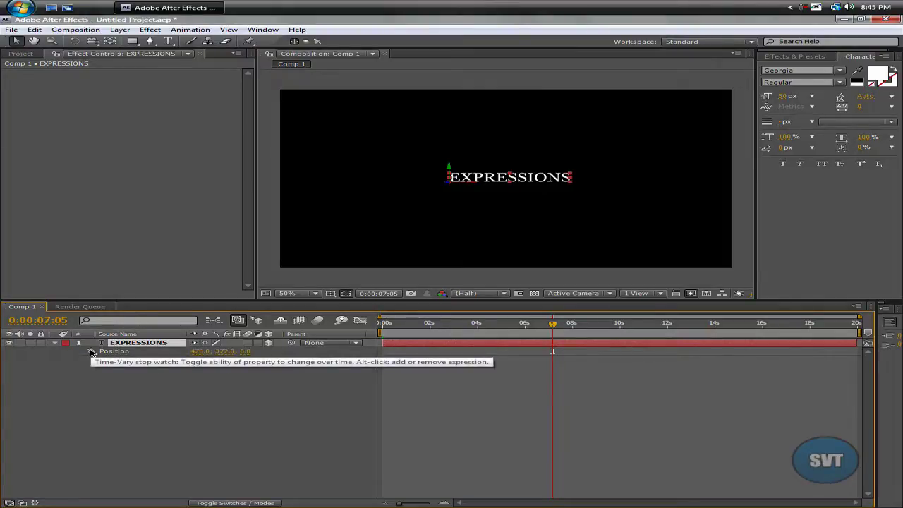
Give the EXPRESSIONS layer's Position the expression wiggle(50,400).
alt+click(91, 352)
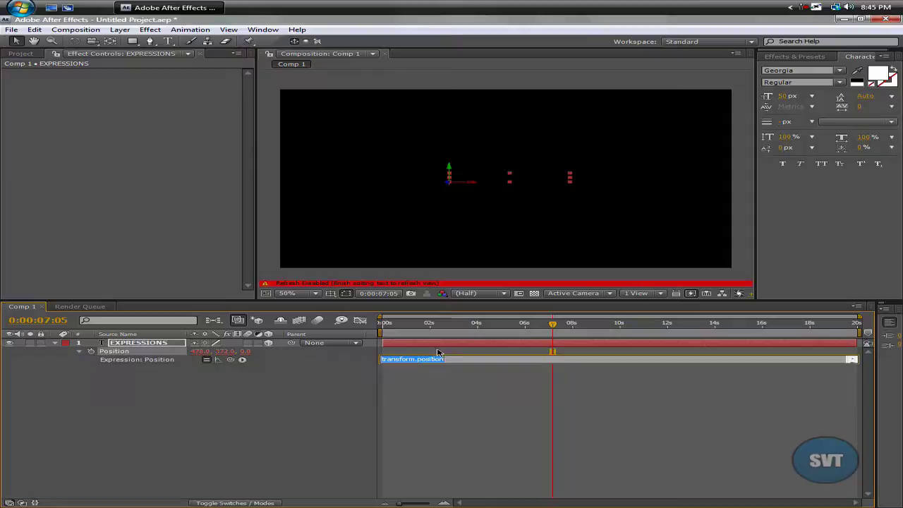
drag(489, 362, 496, 381)
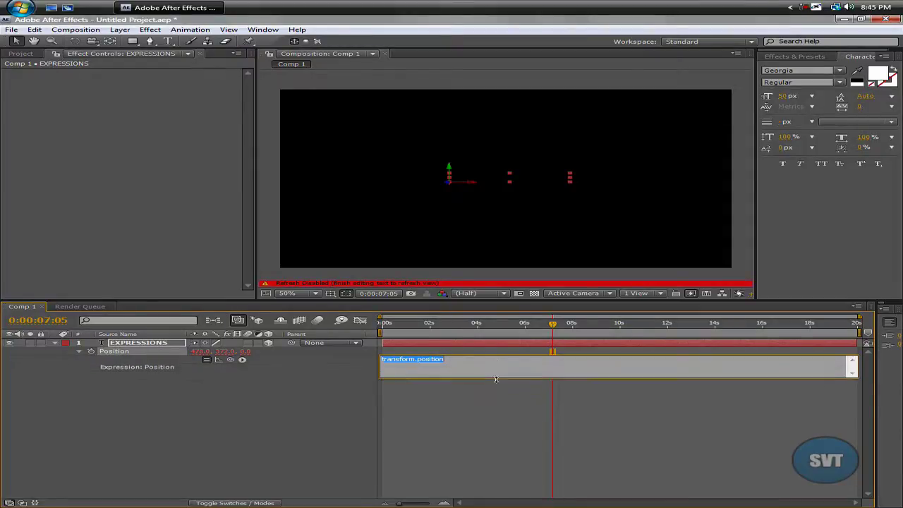
drag(552, 325, 508, 326)
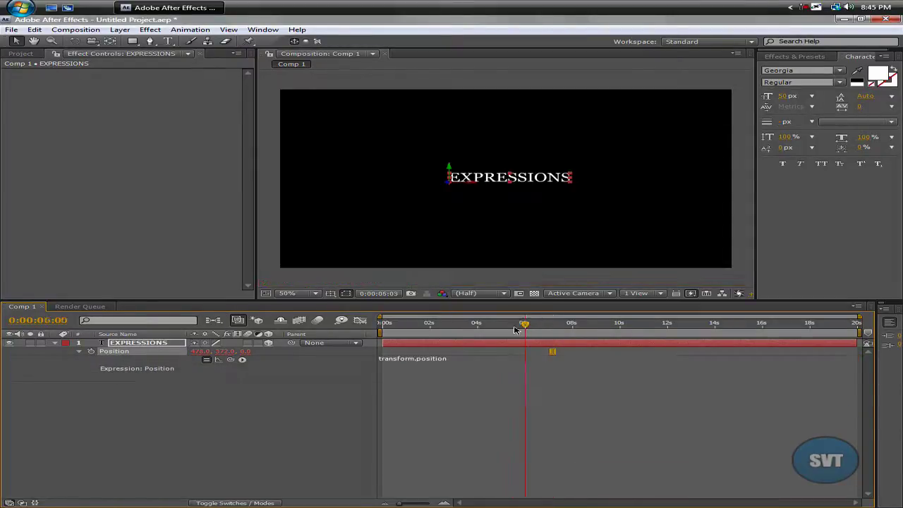
click(418, 363)
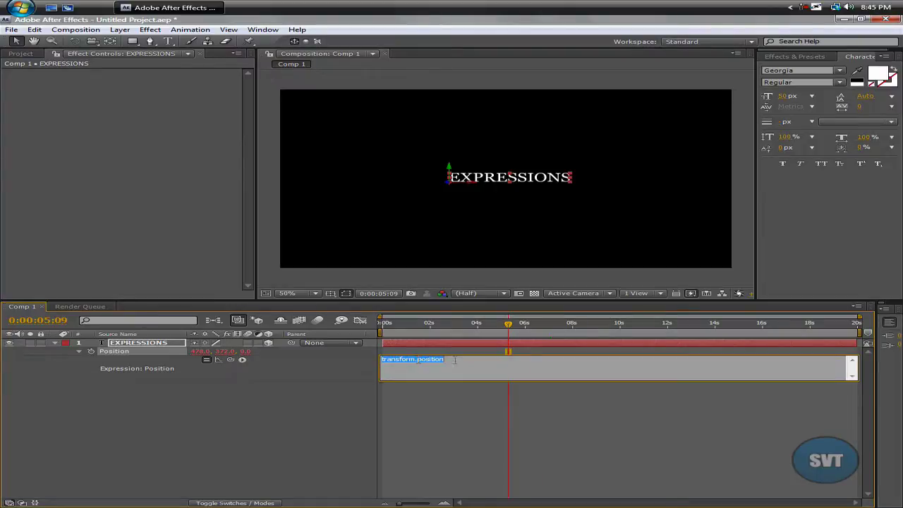
click(412, 411)
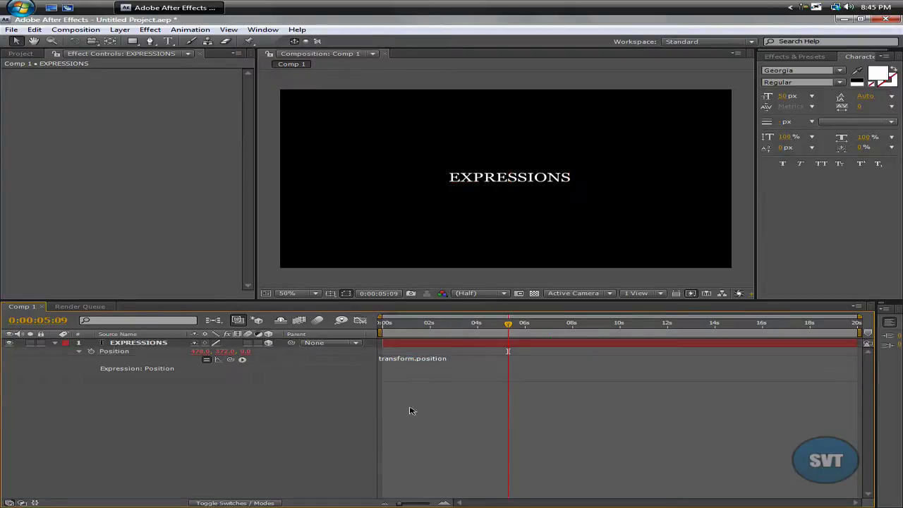
click(432, 359)
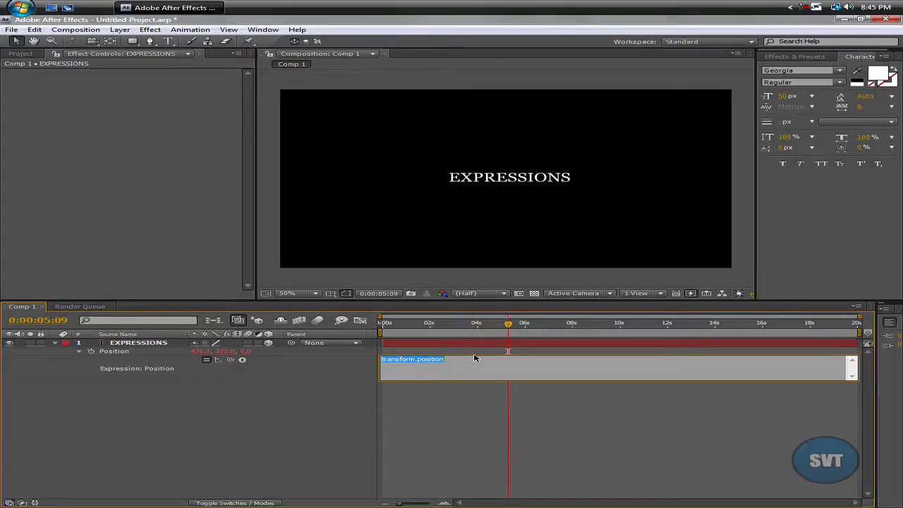
text(wiggl)
text(e)
text((50,400)
click(317, 449)
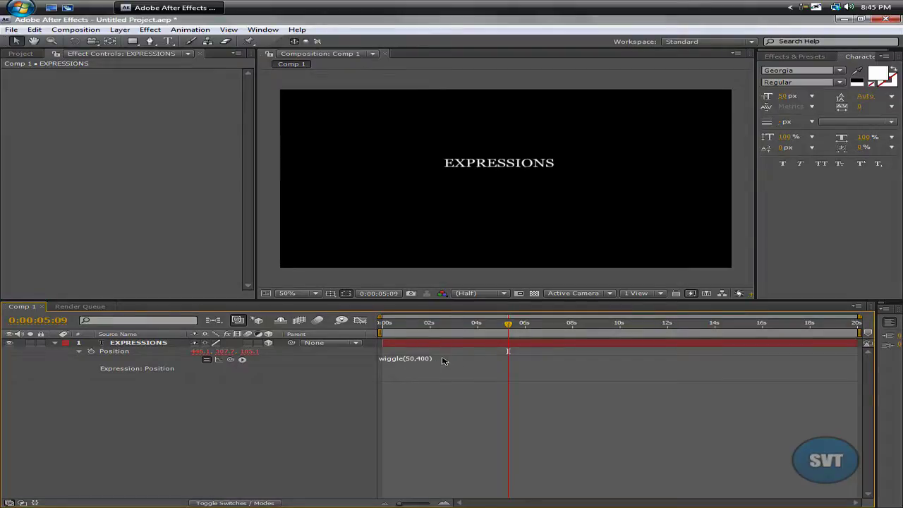
drag(508, 325, 430, 325)
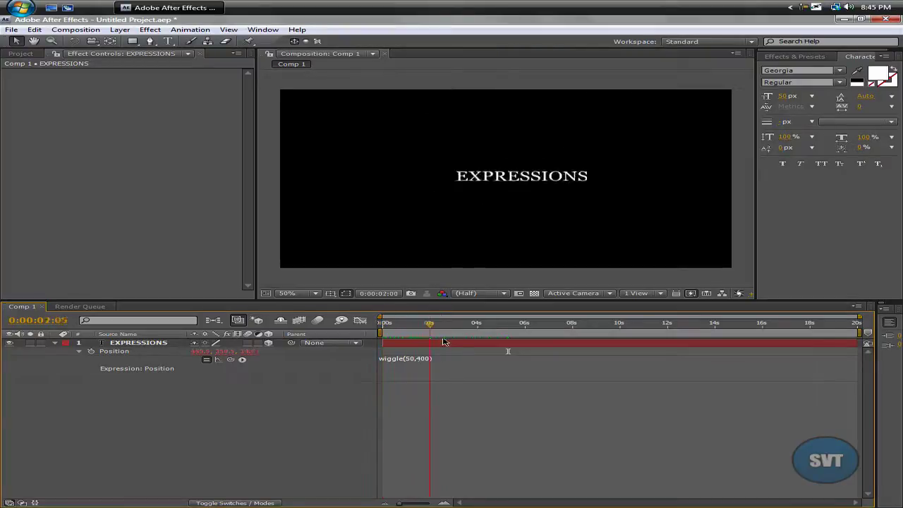
key(space)
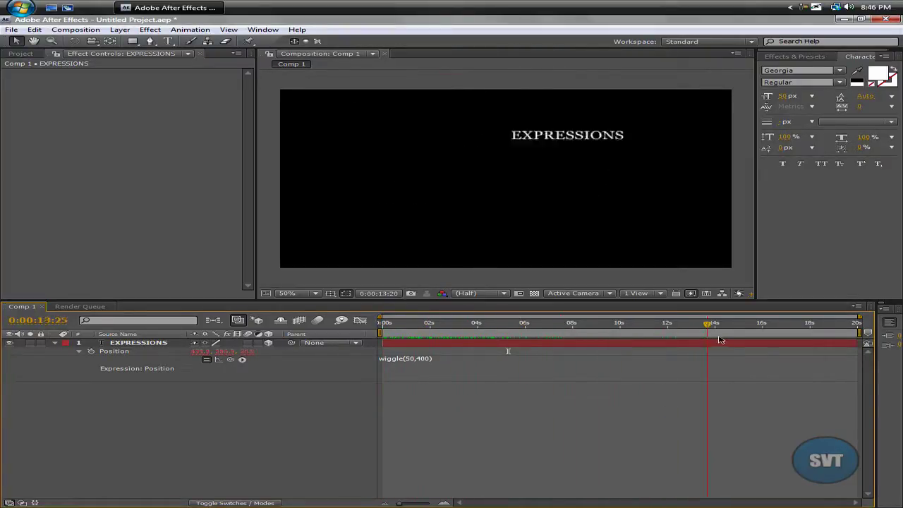
mouse_move(719, 340)
mouse_down()
mouse_move(404, 349)
mouse_move(416, 347)
mouse_up()
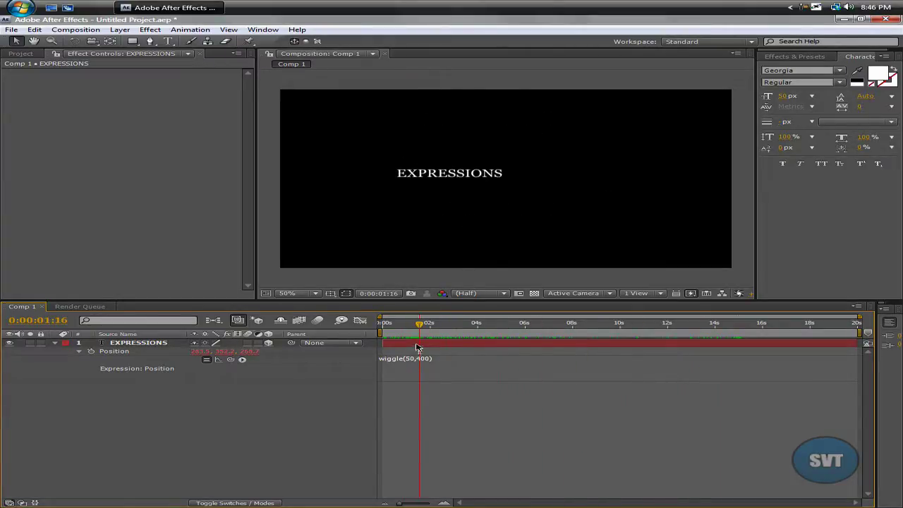
Swap wiggle for random in the Position expression and dismiss the dimension warning.
click(428, 360)
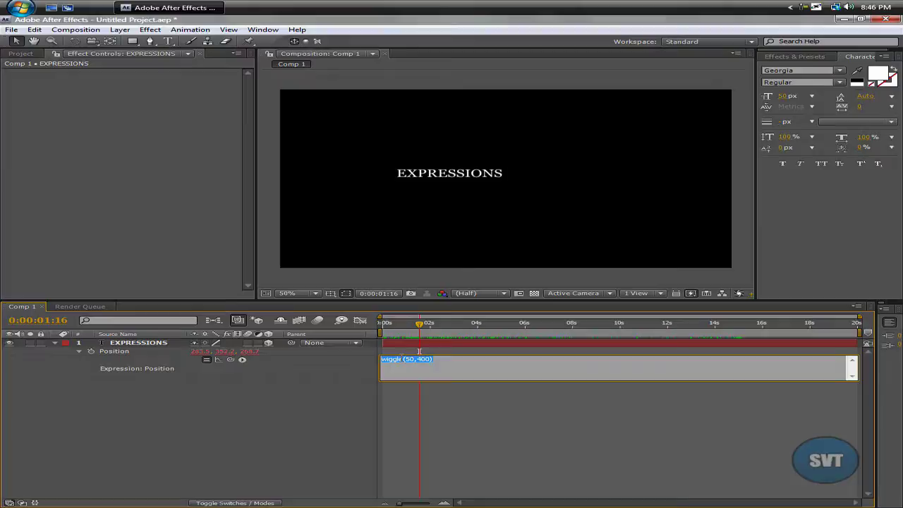
drag(404, 359, 379, 359)
text(ra)
text(ndo)
text(m)
click(315, 424)
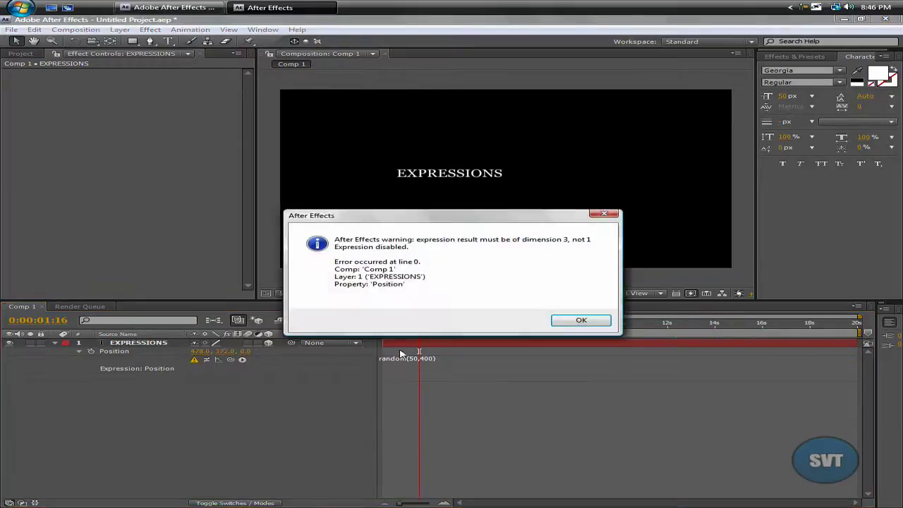
click(580, 322)
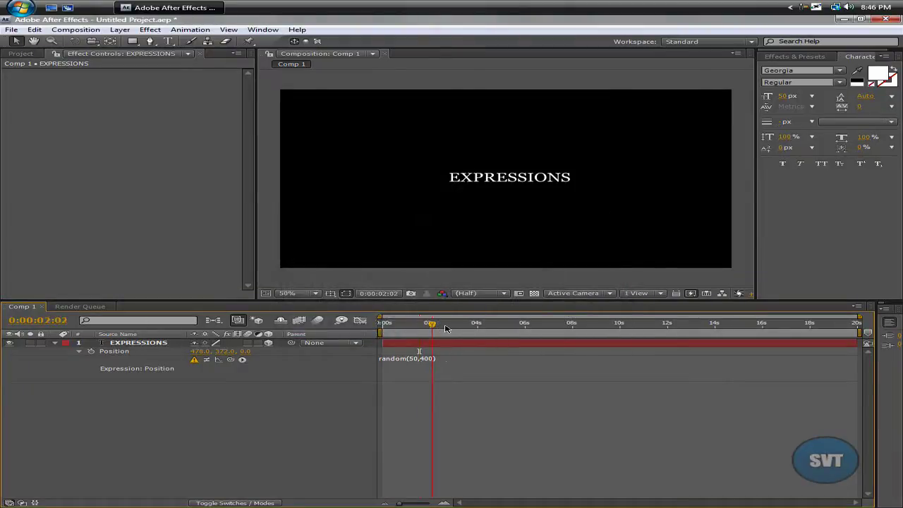
Change the random arguments to 4,5 and dismiss the warning again.
drag(431, 324, 428, 324)
click(403, 324)
click(423, 358)
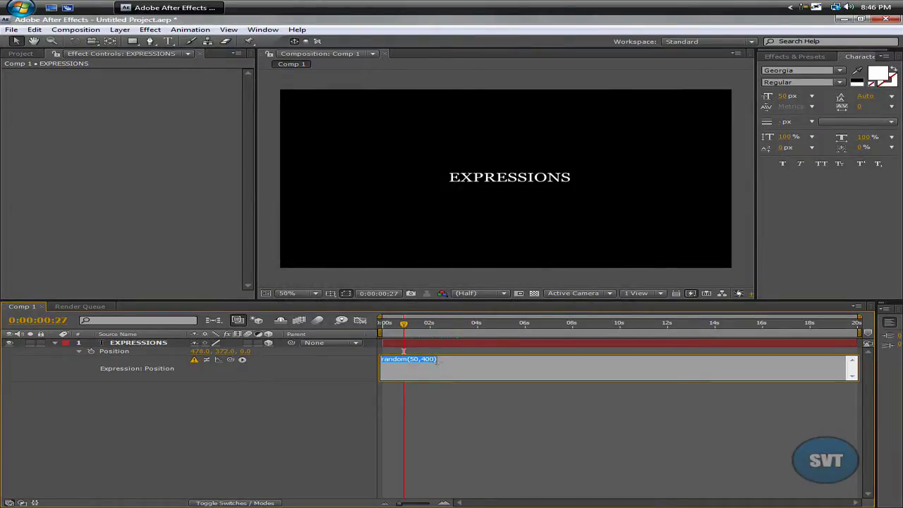
key(End)
key(shift+Left)
key(shift+Left)
key(shift+Left)
key(BackSpace)
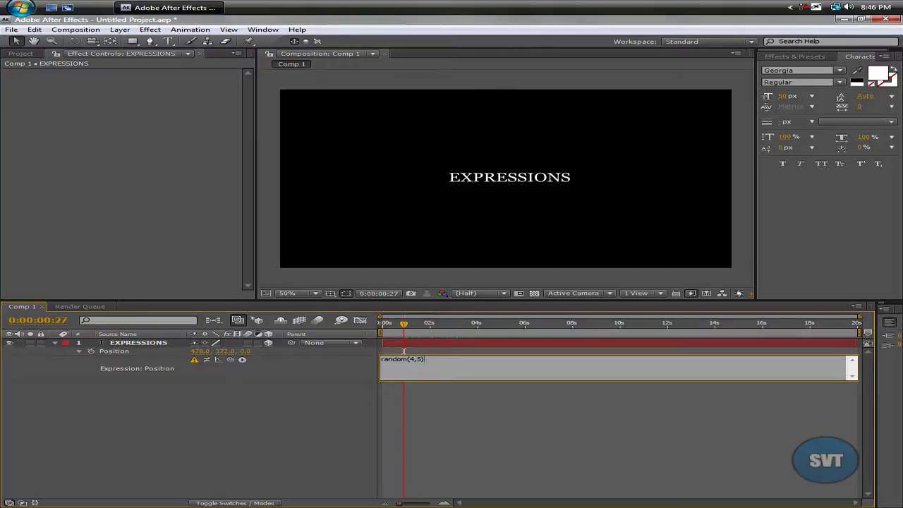
click(461, 426)
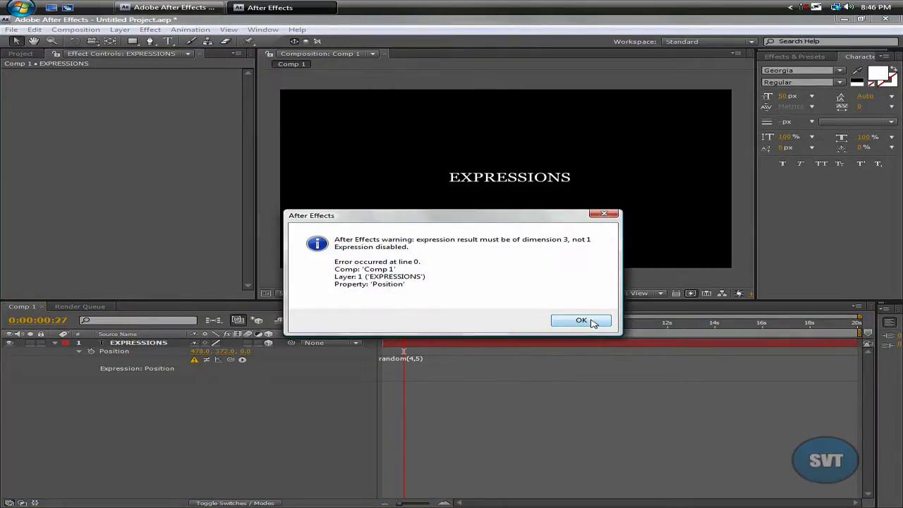
click(593, 321)
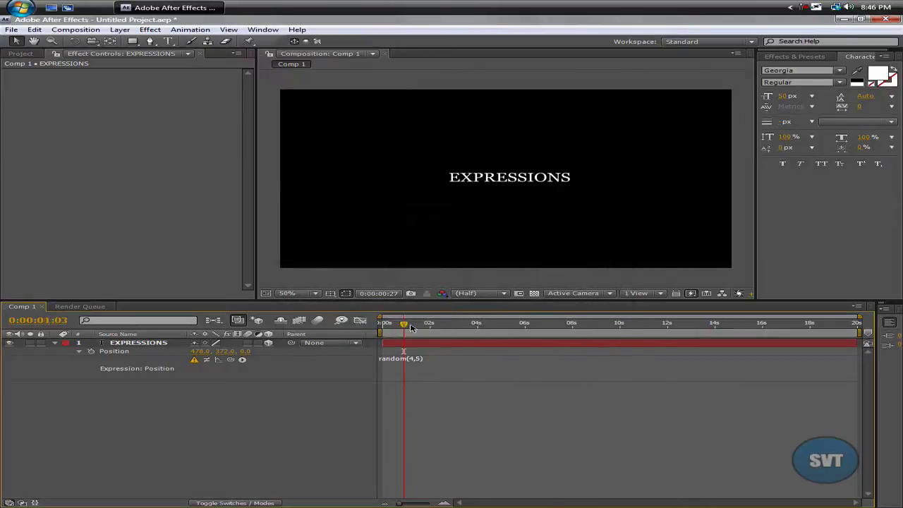
Delete the random(4,5) Position expression and reveal the layer's Opacity.
drag(412, 328, 424, 324)
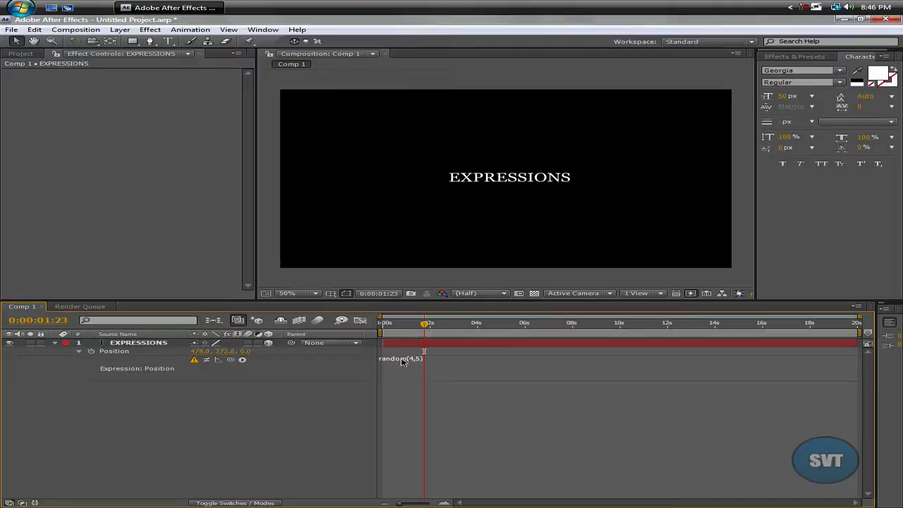
click(402, 361)
key(BackSpace)
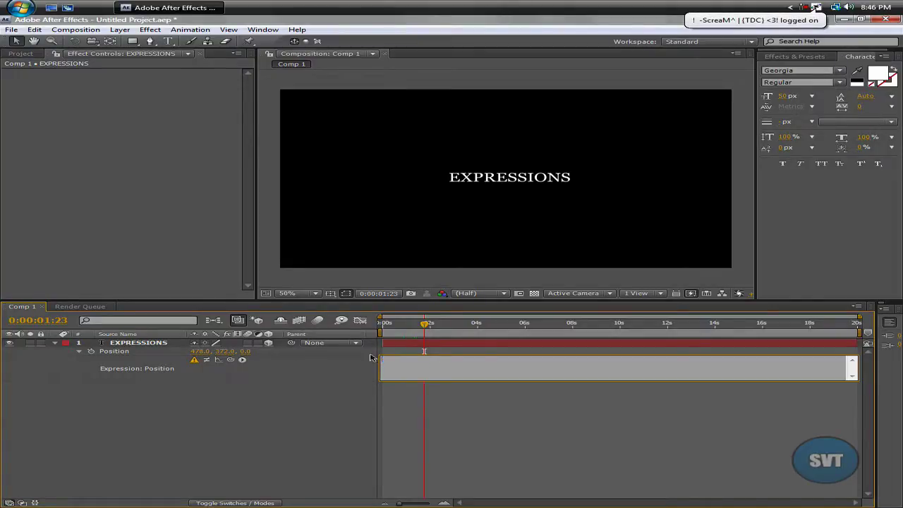
click(290, 450)
click(123, 344)
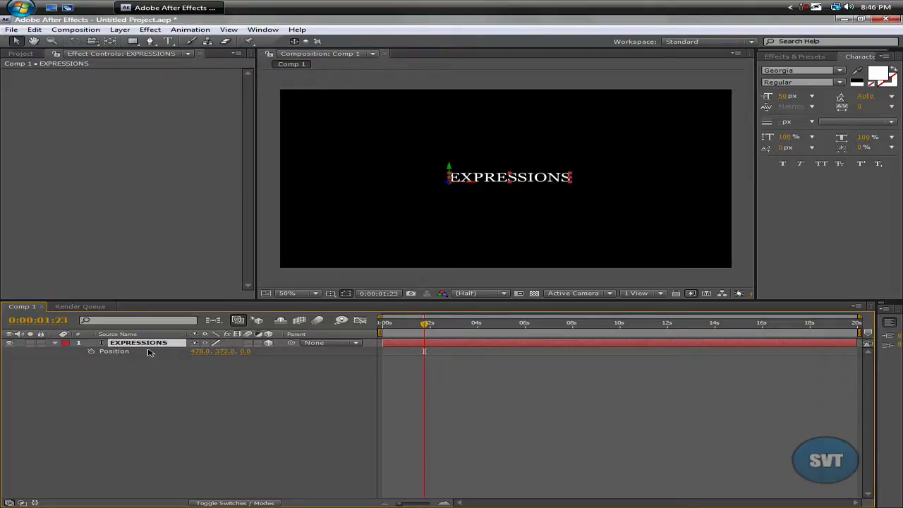
key(t)
Start a random expression on Opacity and scrub to preview it.
alt+click(91, 352)
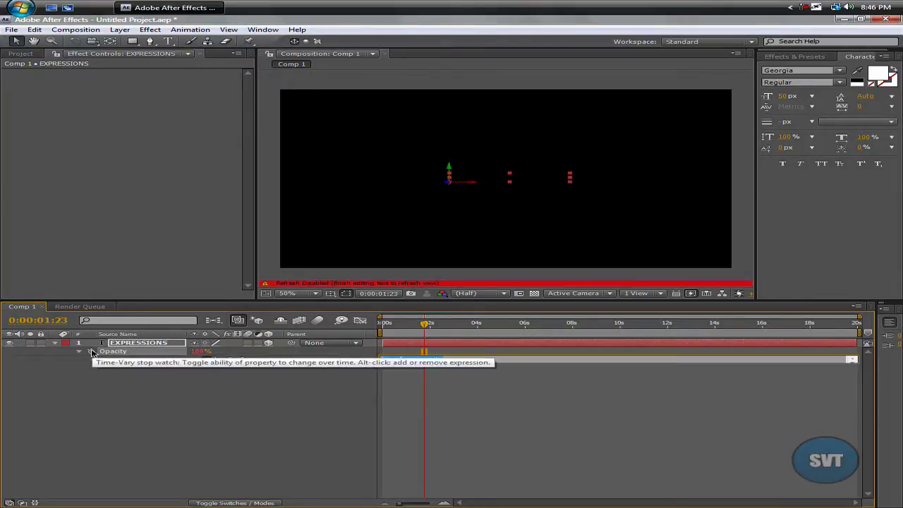
text(random(4,5)
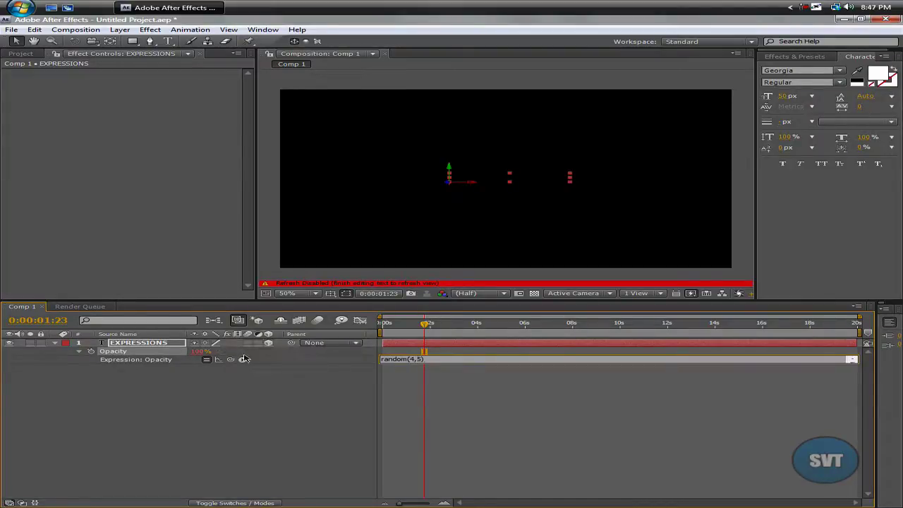
click(258, 425)
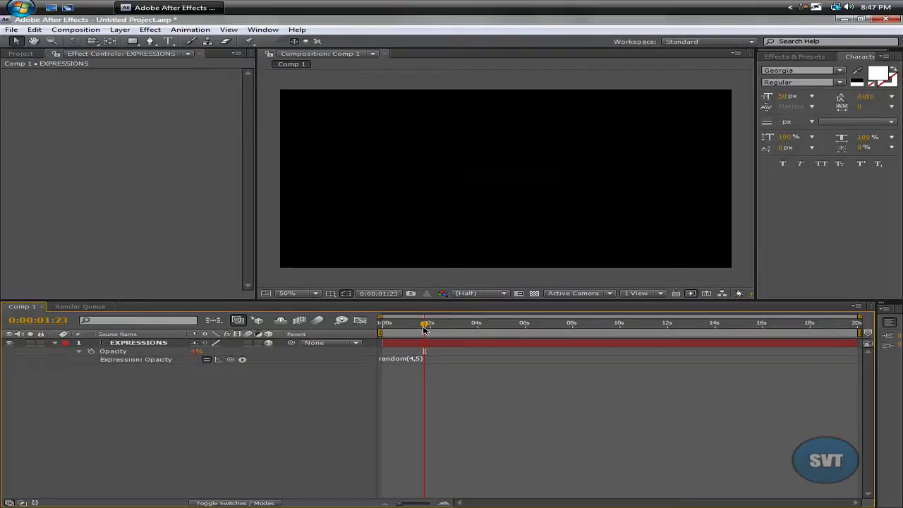
mouse_move(414, 334)
mouse_down()
mouse_move(493, 328)
mouse_move(480, 326)
mouse_up()
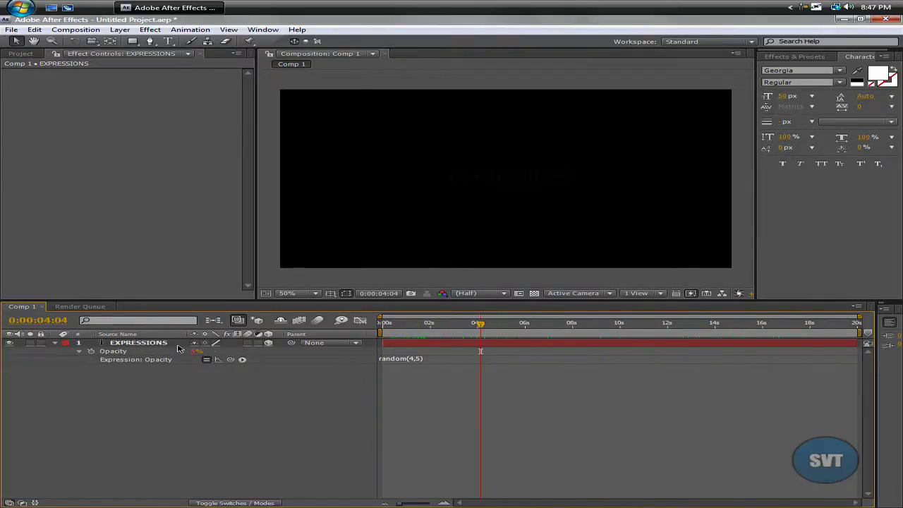
Change the Opacity expression to random(70,80) and preview the flicker.
click(415, 360)
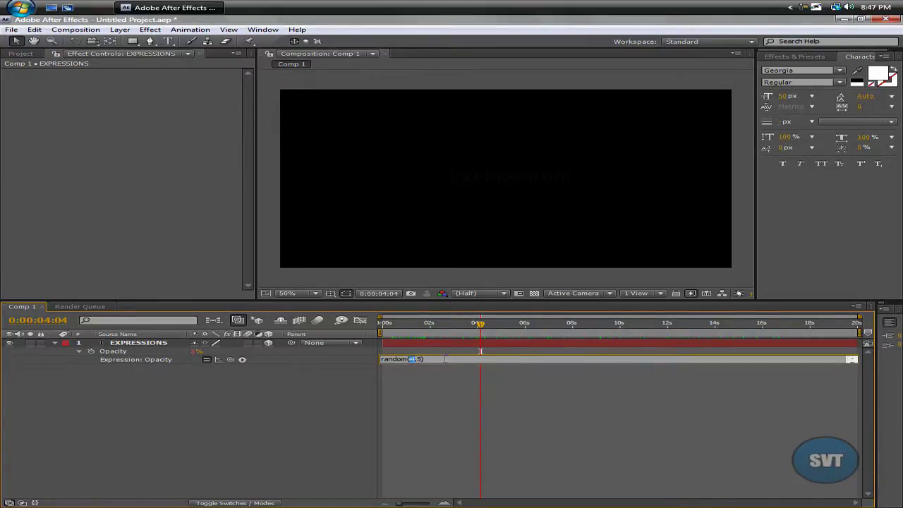
text(10)
key(BackSpace)
key(BackSpace)
text(70,)
text(80)
click(308, 425)
click(471, 325)
mouse_move(471, 325)
mouse_down()
mouse_move(383, 324)
mouse_move(792, 331)
mouse_move(603, 332)
mouse_up()
Trim the expression to random(70,8), preview it, and return to the start.
click(603, 354)
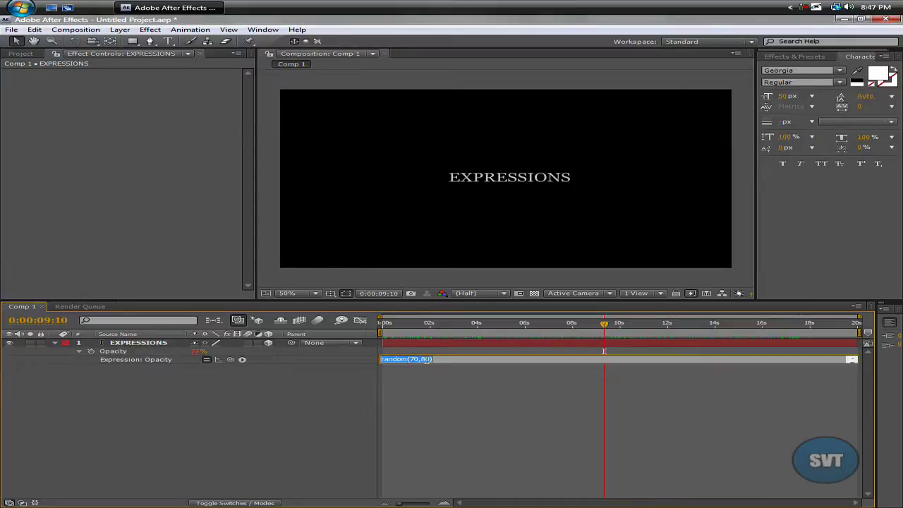
click(604, 355)
key(BackSpace)
key(BackSpace)
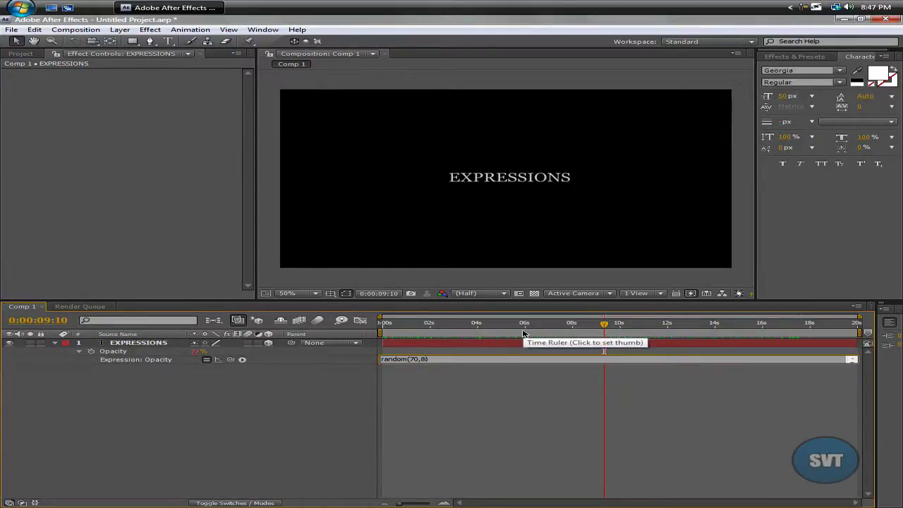
text())
click(393, 391)
mouse_move(599, 326)
mouse_down()
mouse_move(505, 326)
mouse_move(607, 323)
mouse_up()
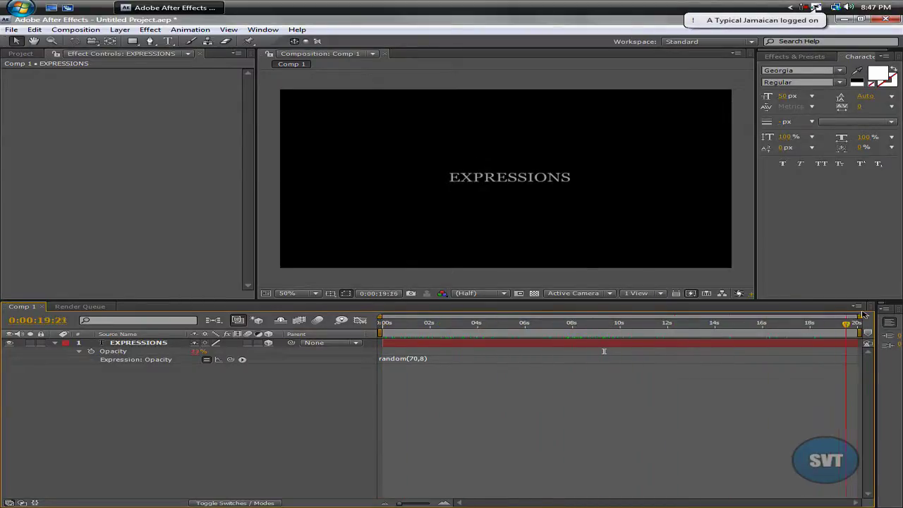
mouse_move(721, 325)
mouse_down()
mouse_move(374, 339)
mouse_move(454, 338)
mouse_up()
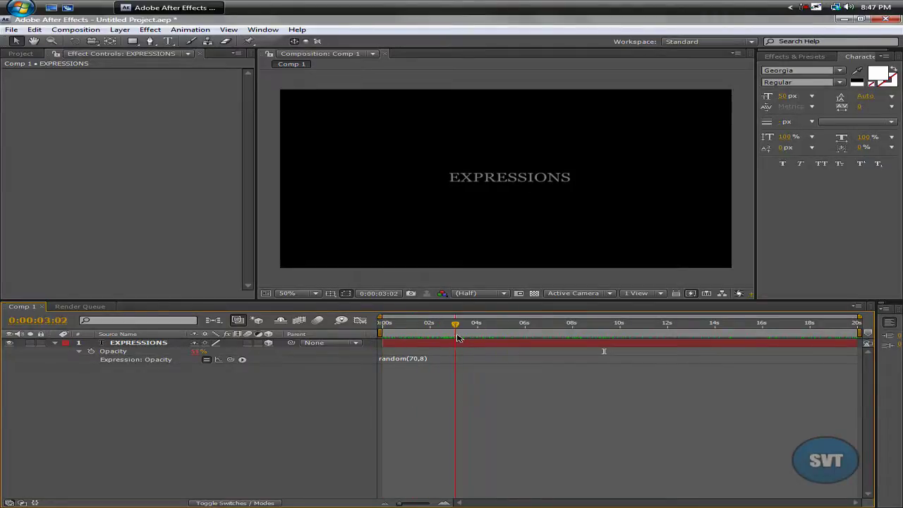
Collapse the layer, show Position, and extend the EXPRESSIONS layer back to time zero.
click(56, 344)
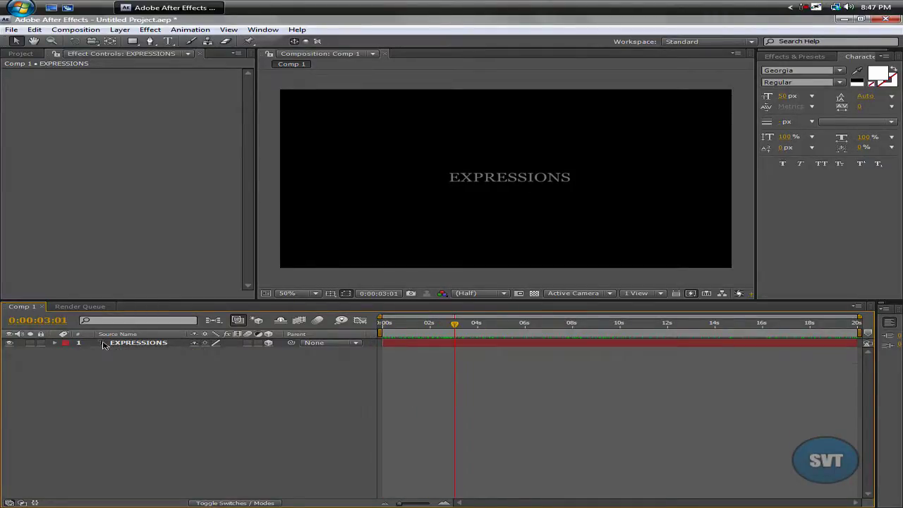
click(117, 342)
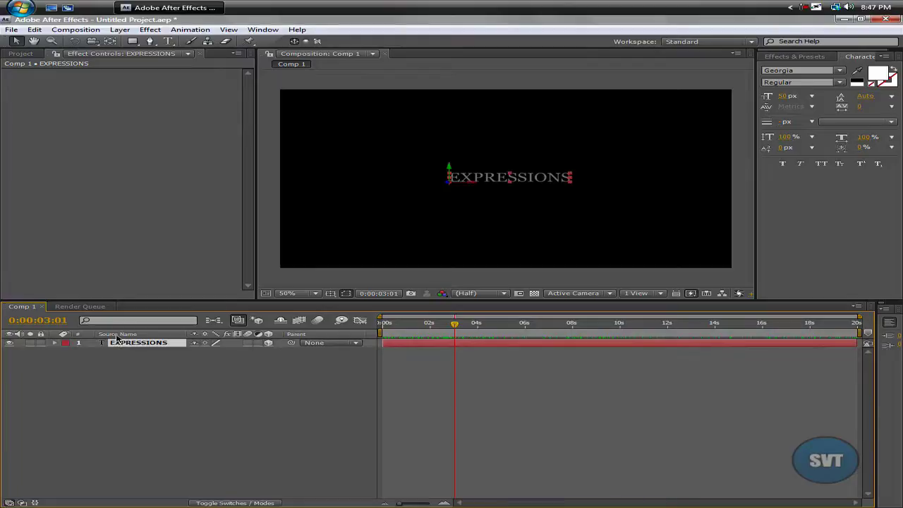
key(p)
key(alt+bracketleft)
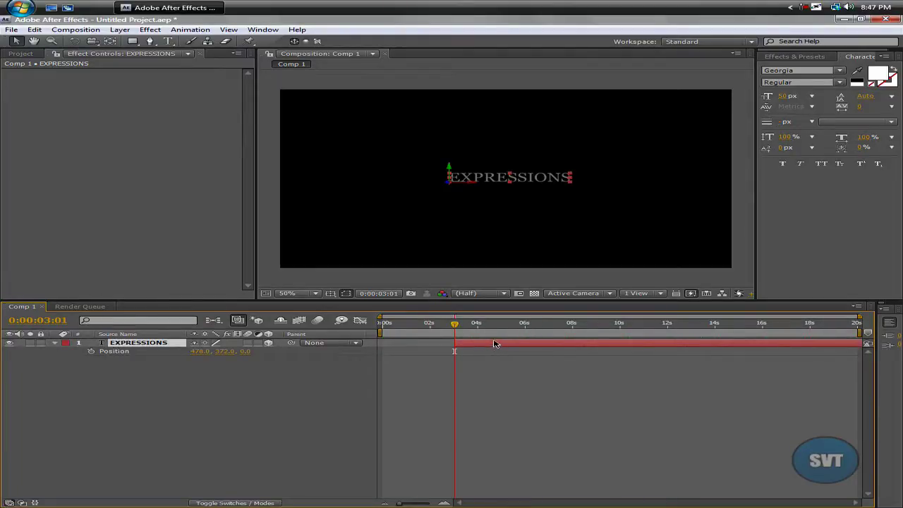
drag(495, 344, 426, 344)
Reset Opacity to 100% and drive it with wiggle(40,200).
key(t)
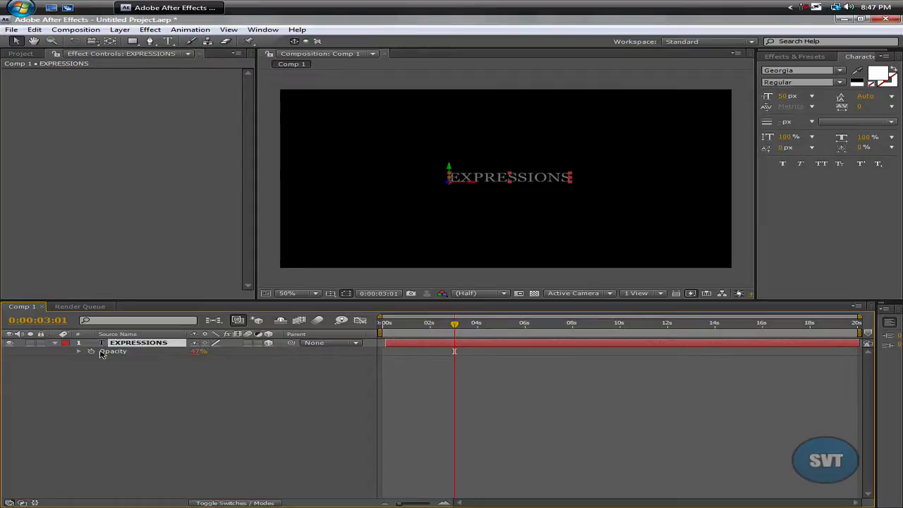
alt+click(91, 351)
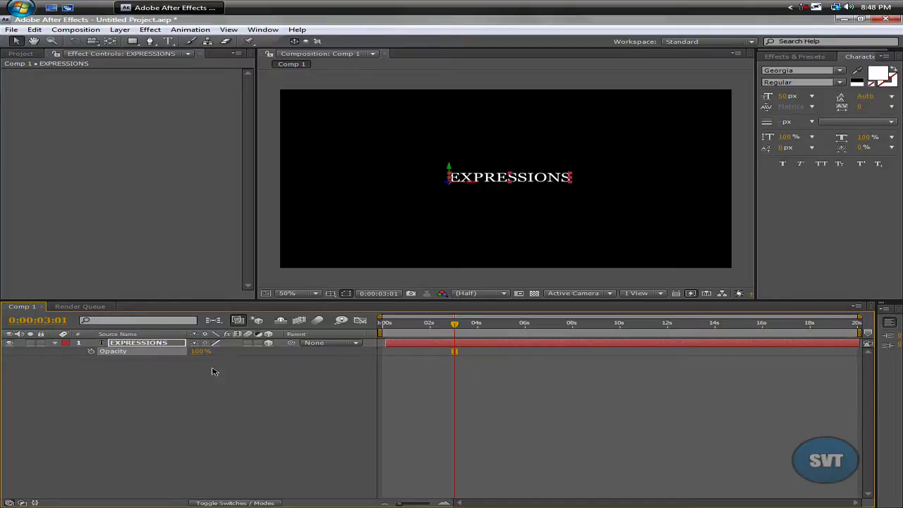
alt+click(92, 355)
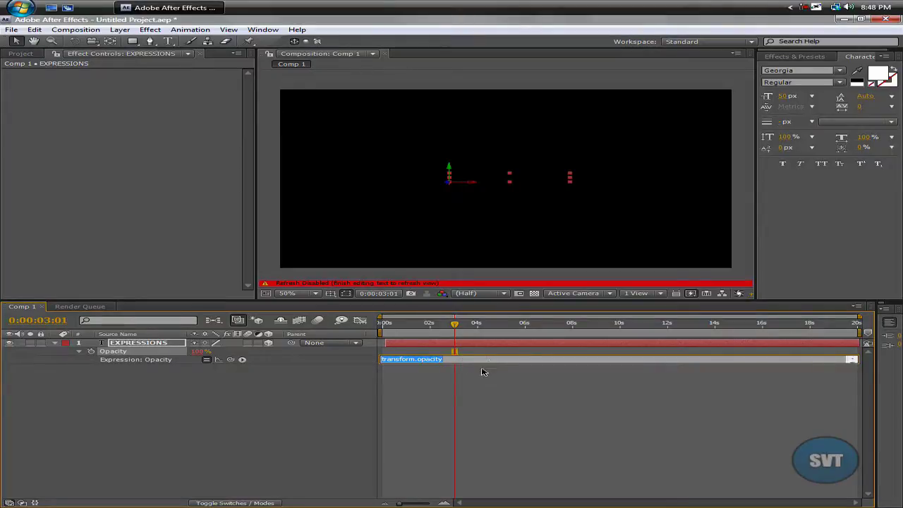
text(wiggle()
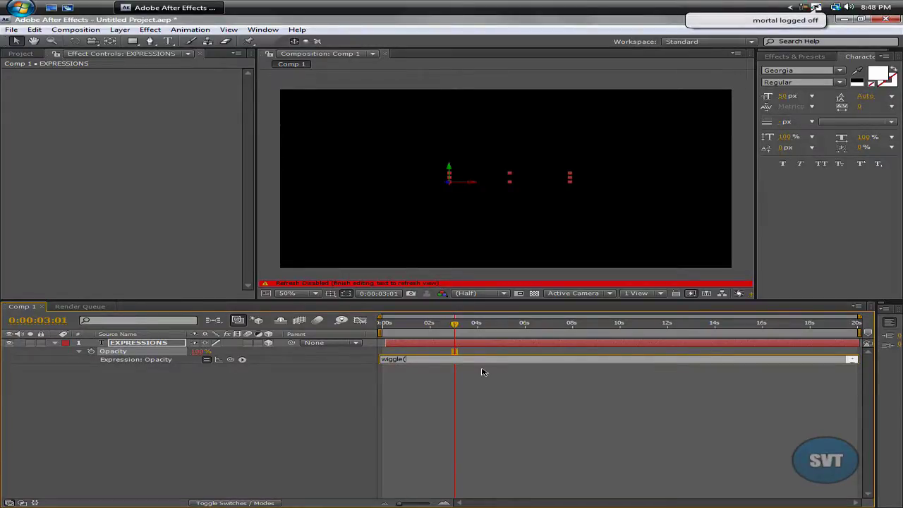
text(40,)
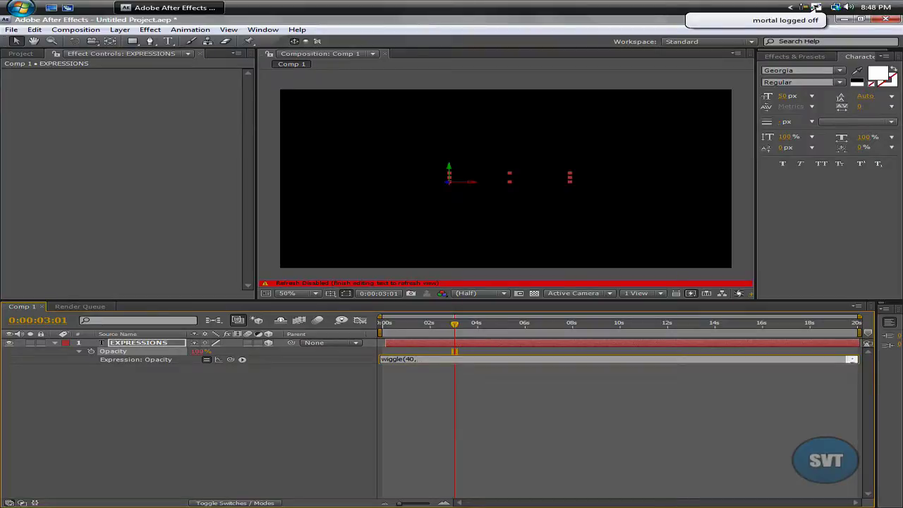
text(200))
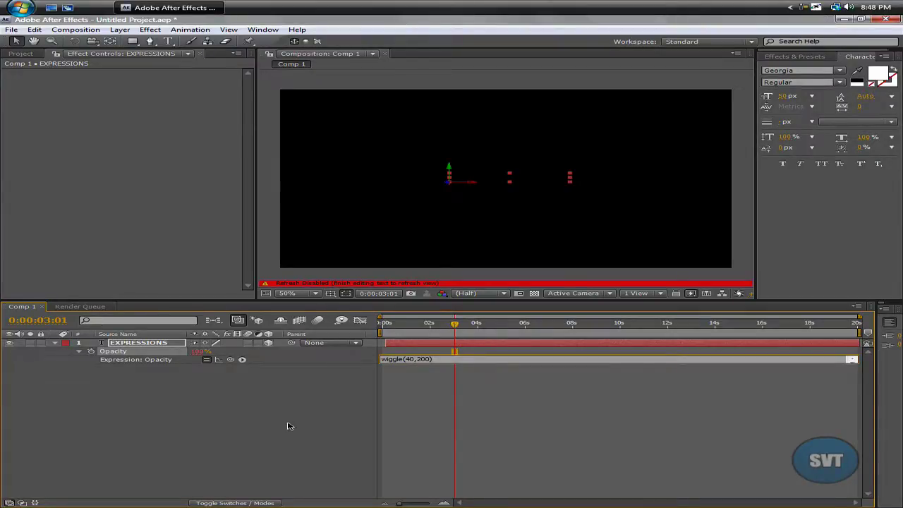
click(288, 426)
mouse_move(454, 323)
mouse_down()
mouse_move(387, 332)
mouse_move(743, 330)
mouse_move(367, 345)
mouse_move(469, 334)
mouse_up()
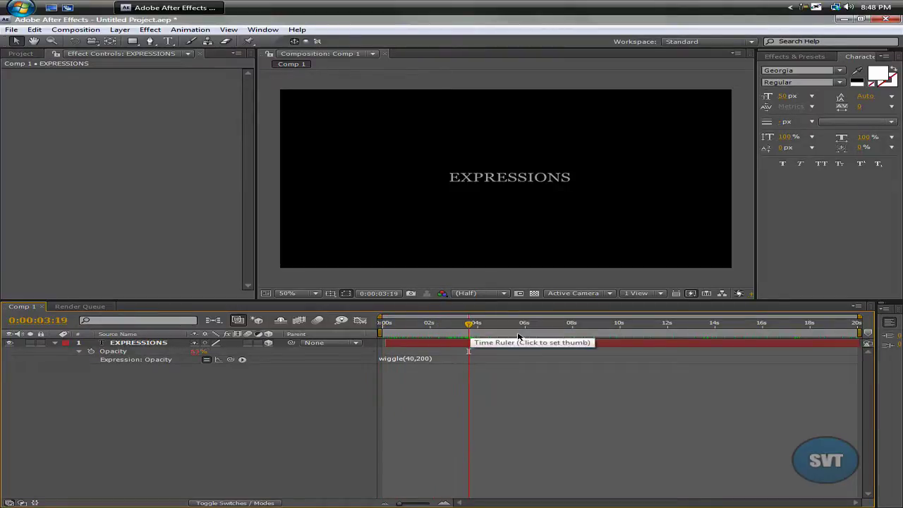
click(145, 343)
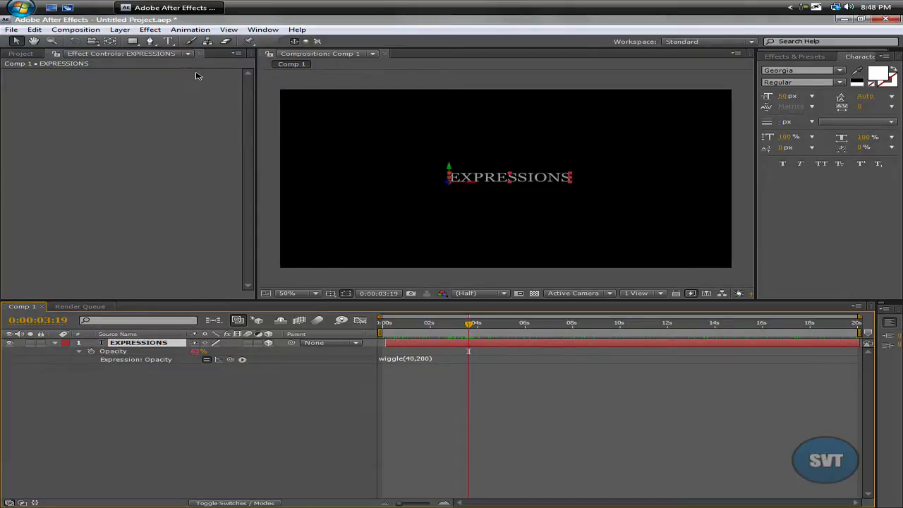
Apply Trapcode Shine to the EXPRESSIONS layer and preview the red glow from the start.
click(158, 30)
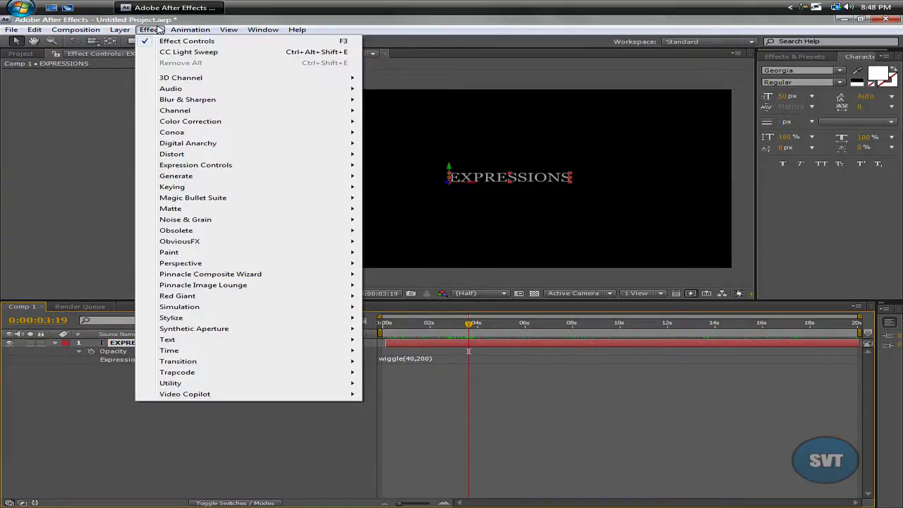
mouse_move(177, 373)
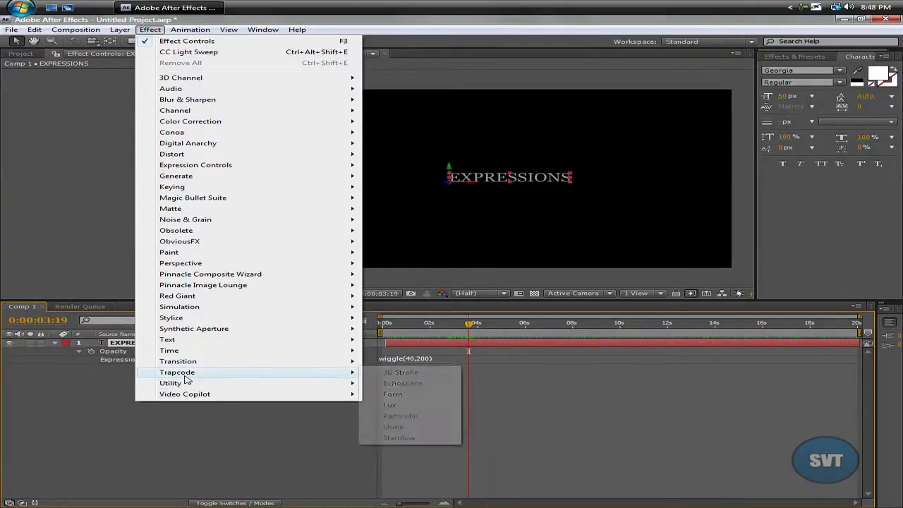
click(392, 426)
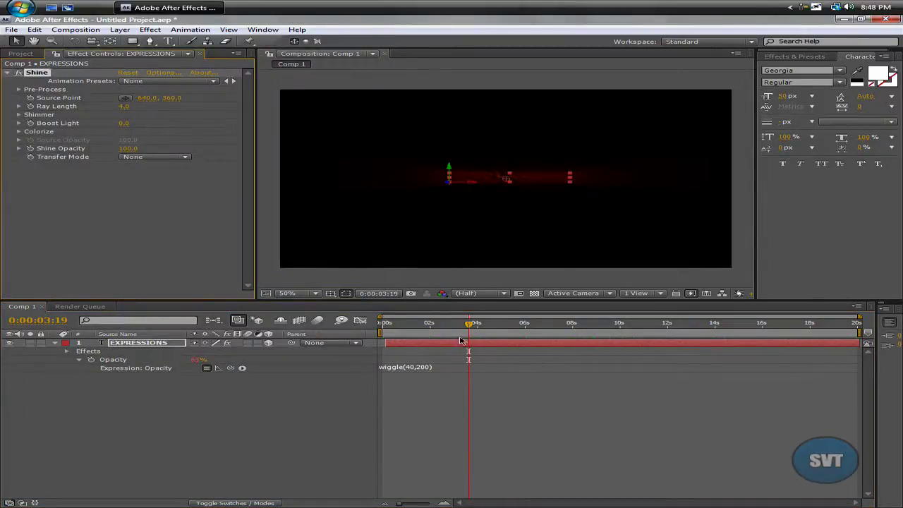
drag(469, 323, 353, 335)
key(space)
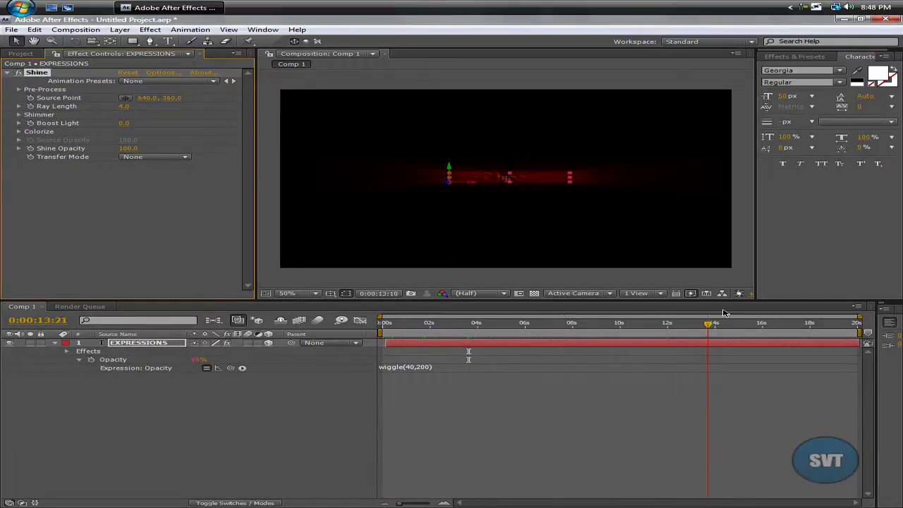
drag(566, 323, 357, 335)
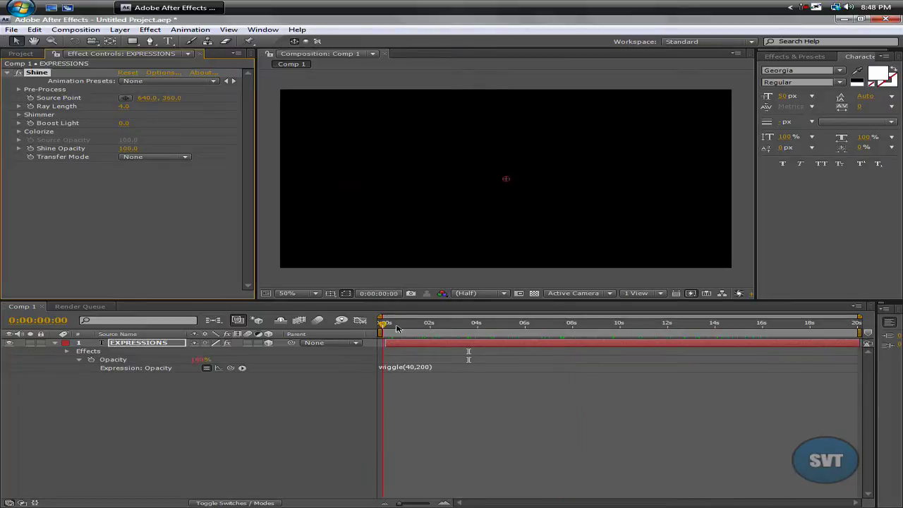
key(space)
key(space)
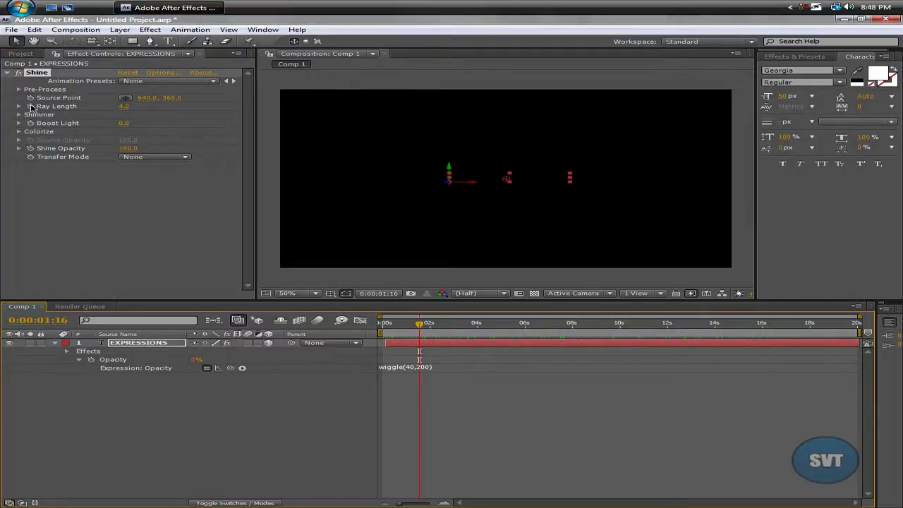
Put wiggle(20,40) on Shine's Ray Length and scrub to preview the varying rays.
alt+click(30, 106)
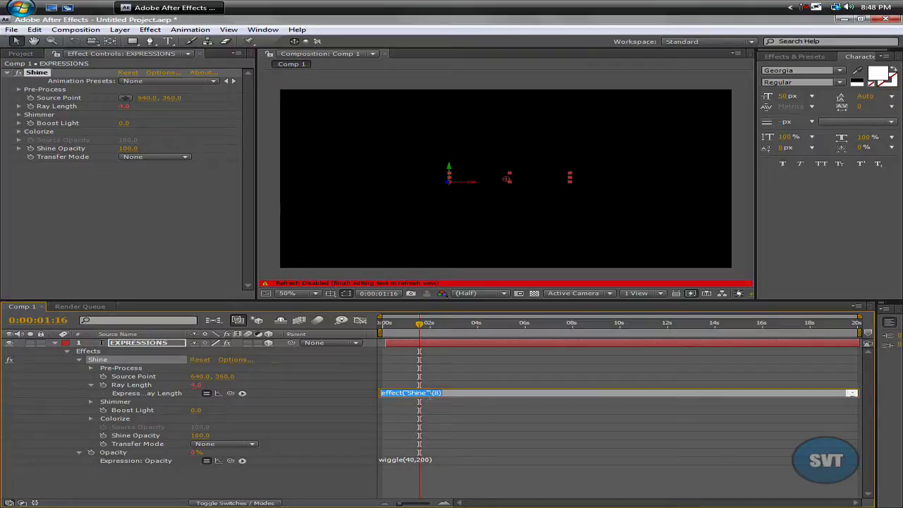
drag(471, 396, 471, 398)
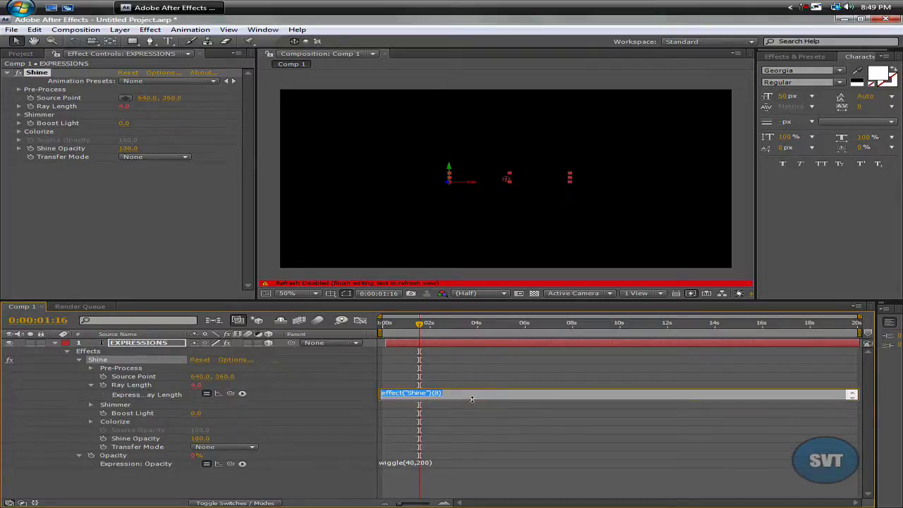
text(wi)
text(ggle(20,40)
click(458, 362)
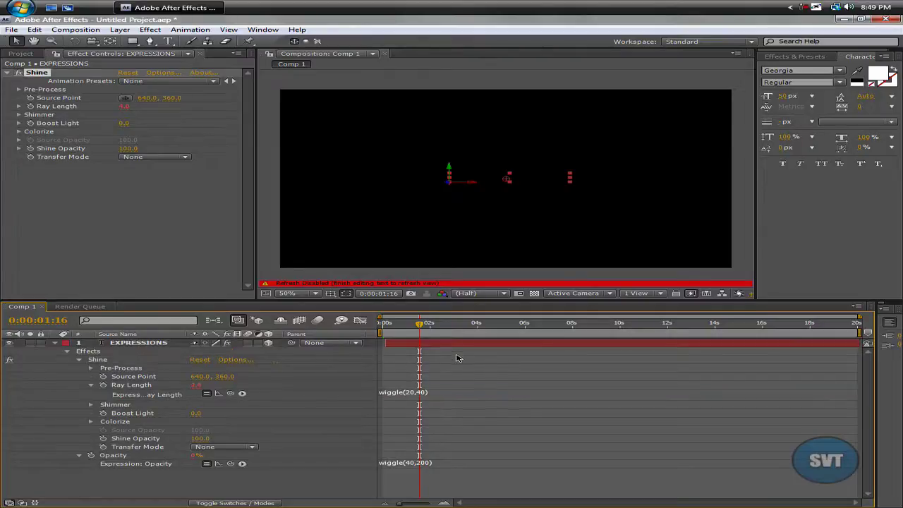
mouse_move(421, 326)
mouse_down()
mouse_move(399, 327)
mouse_move(839, 327)
mouse_up()
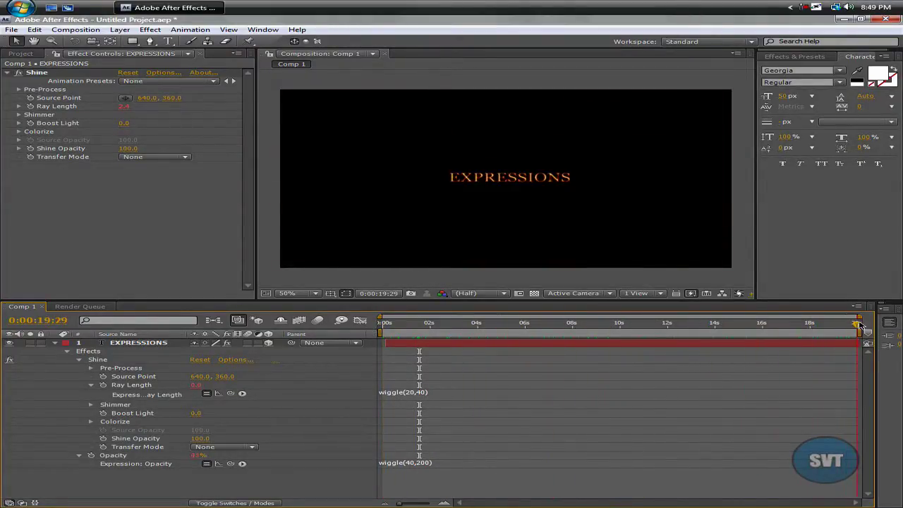
Collapse the layer's effect and opacity rows and scrub to review the shine animation.
drag(839, 327, 792, 327)
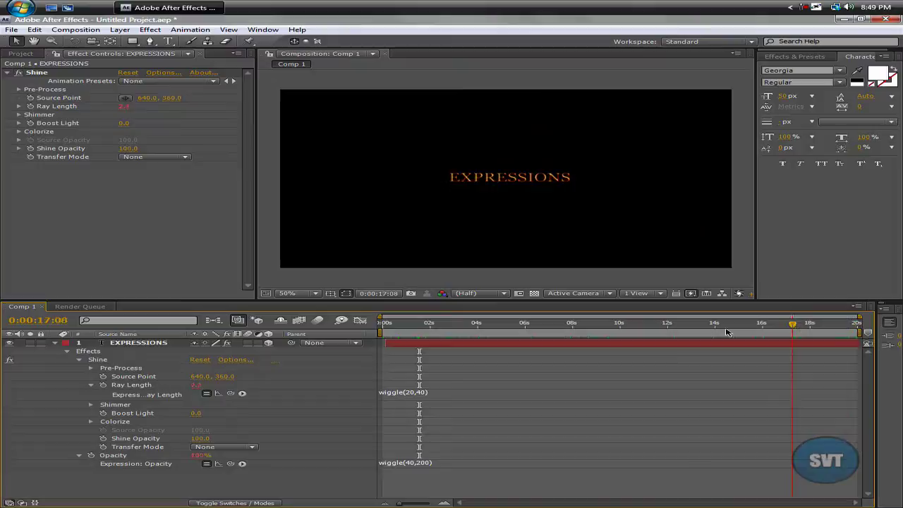
click(55, 343)
mouse_move(793, 327)
mouse_down()
mouse_move(378, 330)
mouse_move(836, 321)
mouse_move(409, 342)
mouse_move(381, 328)
mouse_move(857, 323)
mouse_move(820, 322)
mouse_up()
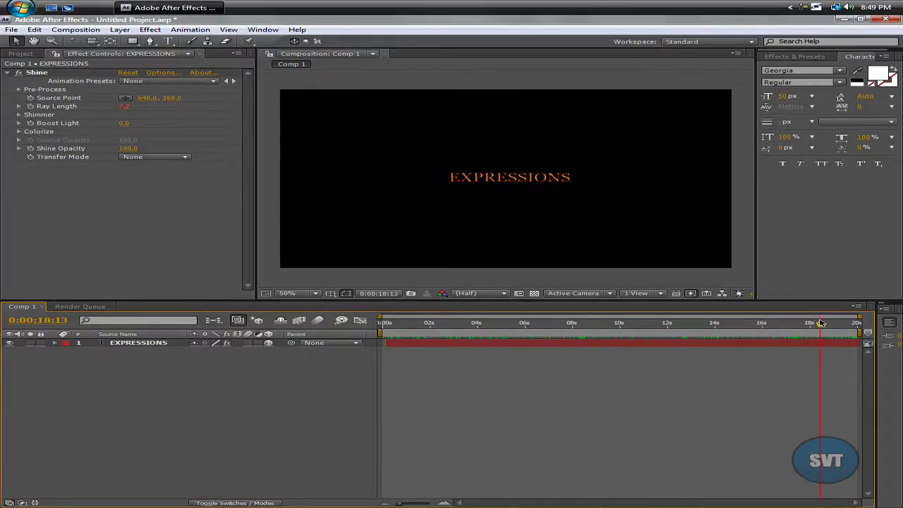
mouse_move(821, 322)
mouse_down()
mouse_move(514, 325)
mouse_move(610, 314)
mouse_up()
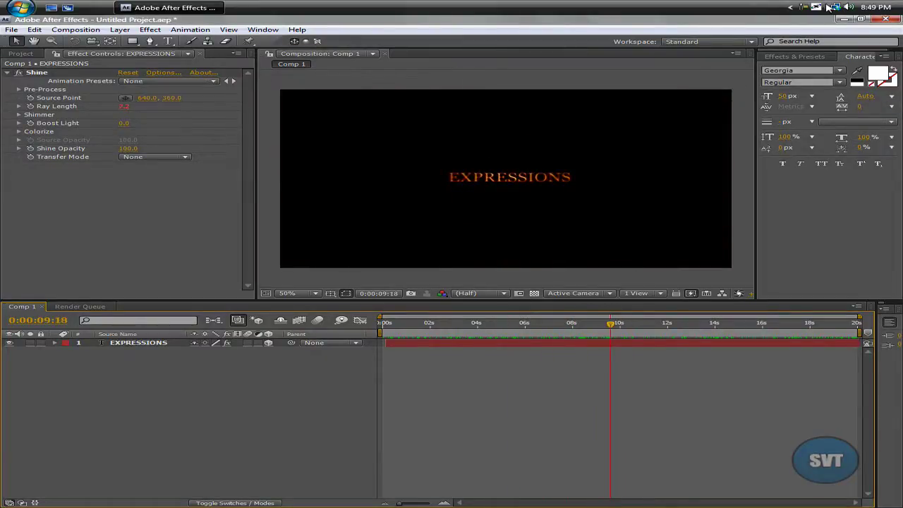